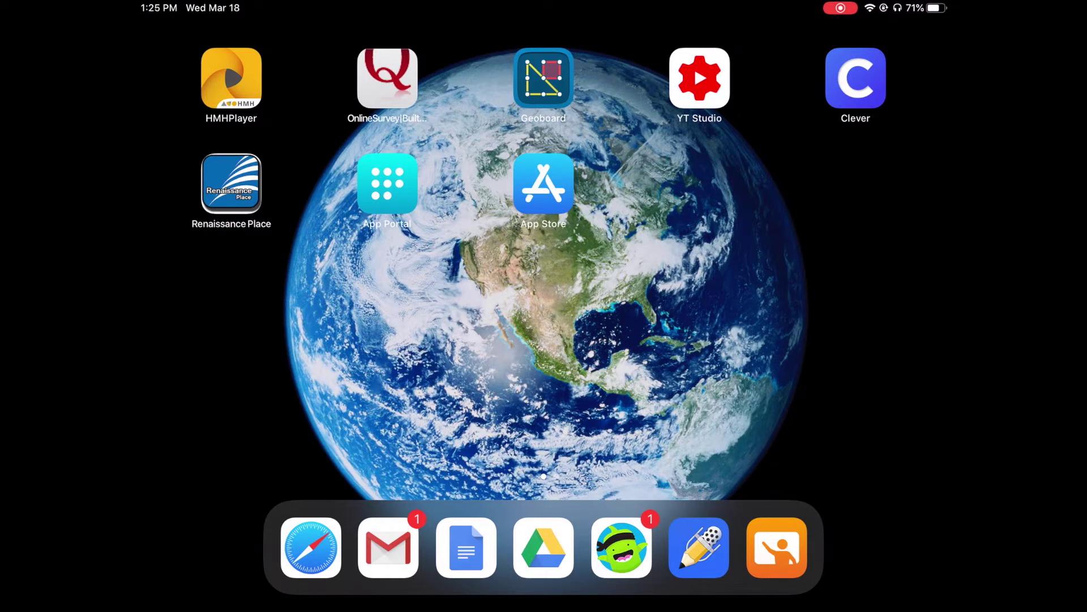
Step: Search the App Store for 'Iready' and start downloading i-Ready for Students
click(543, 183)
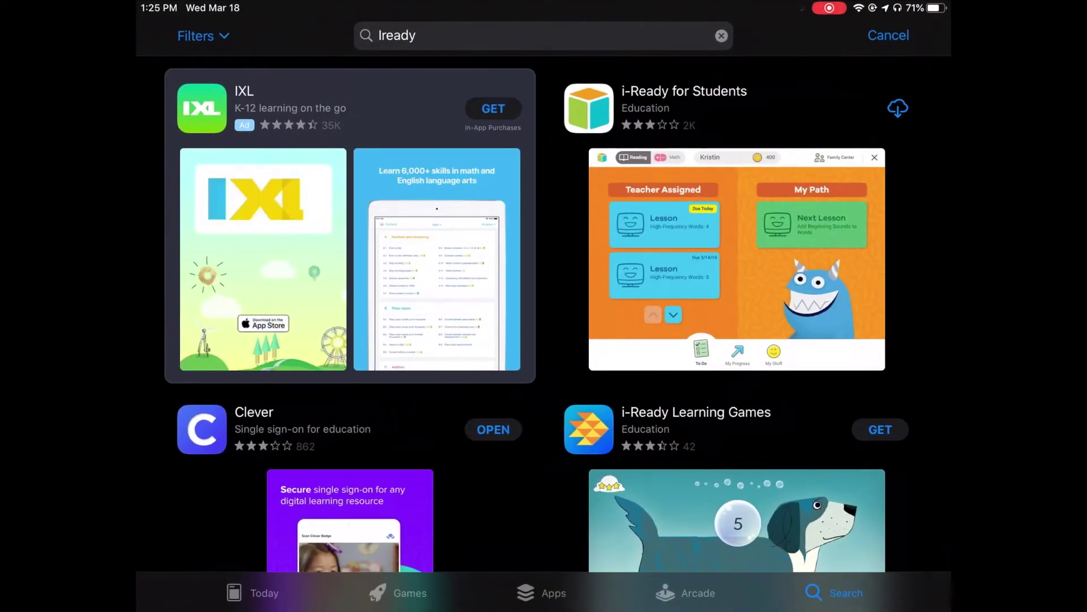
click(543, 35)
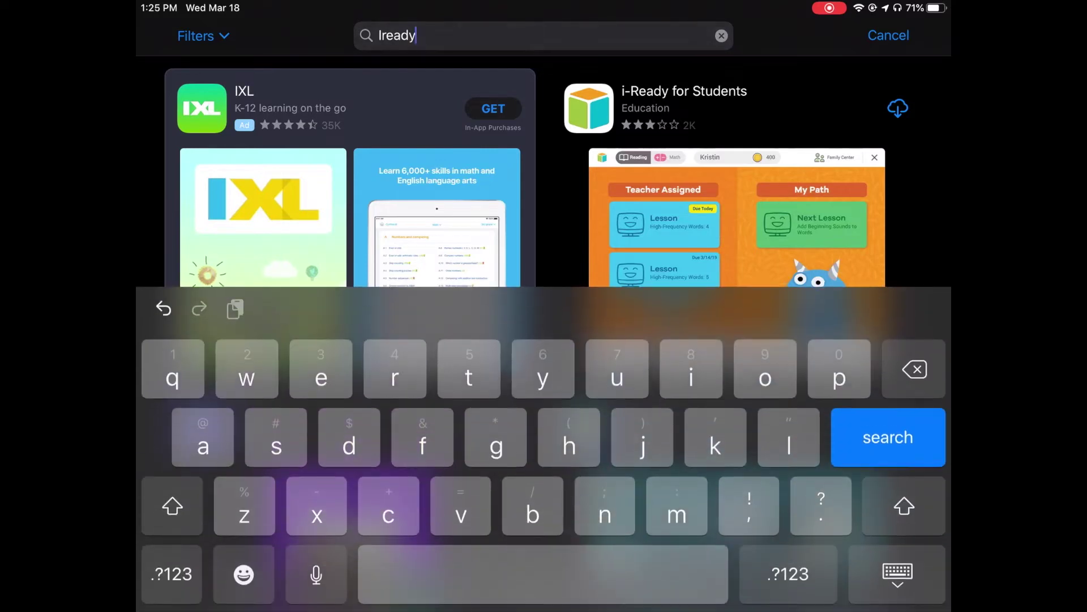
key(Return)
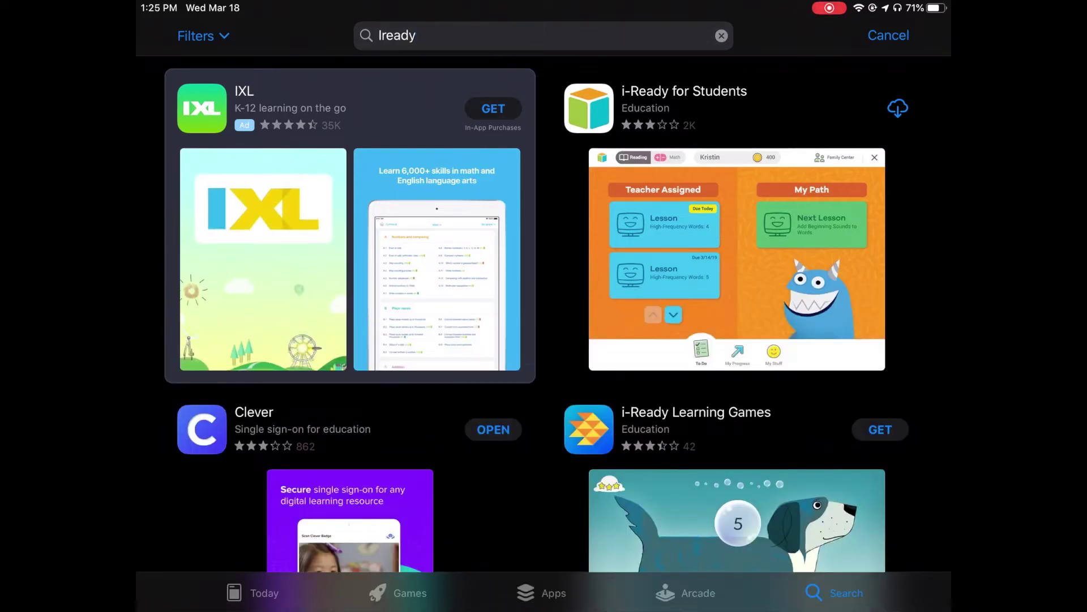
click(646, 108)
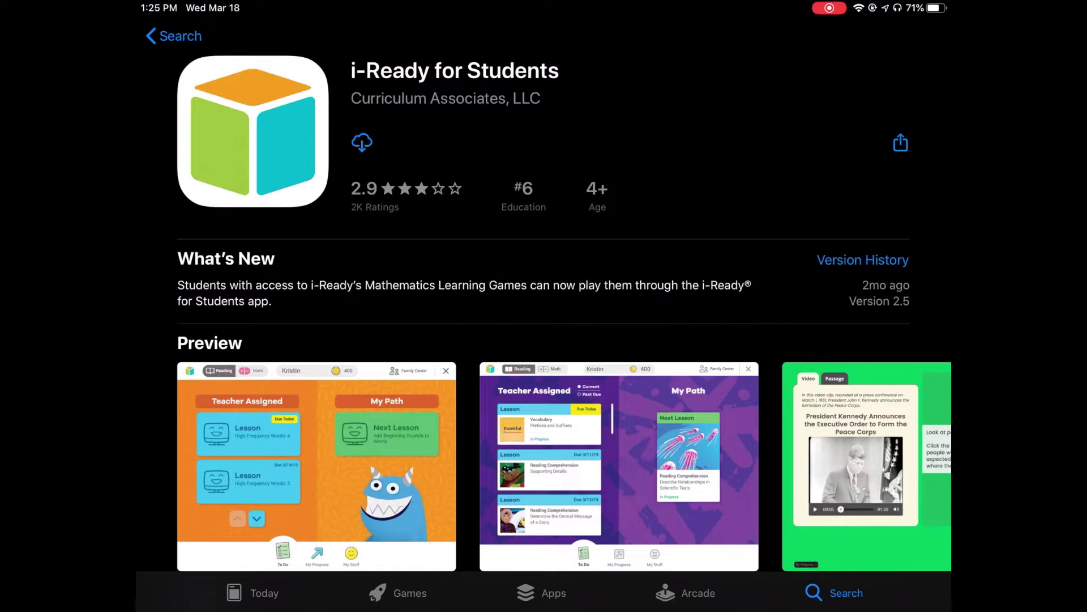
click(363, 143)
Step: Open a private Safari tab and start entering bit.ly/seqthirdgrade in the address bar
key(super+h)
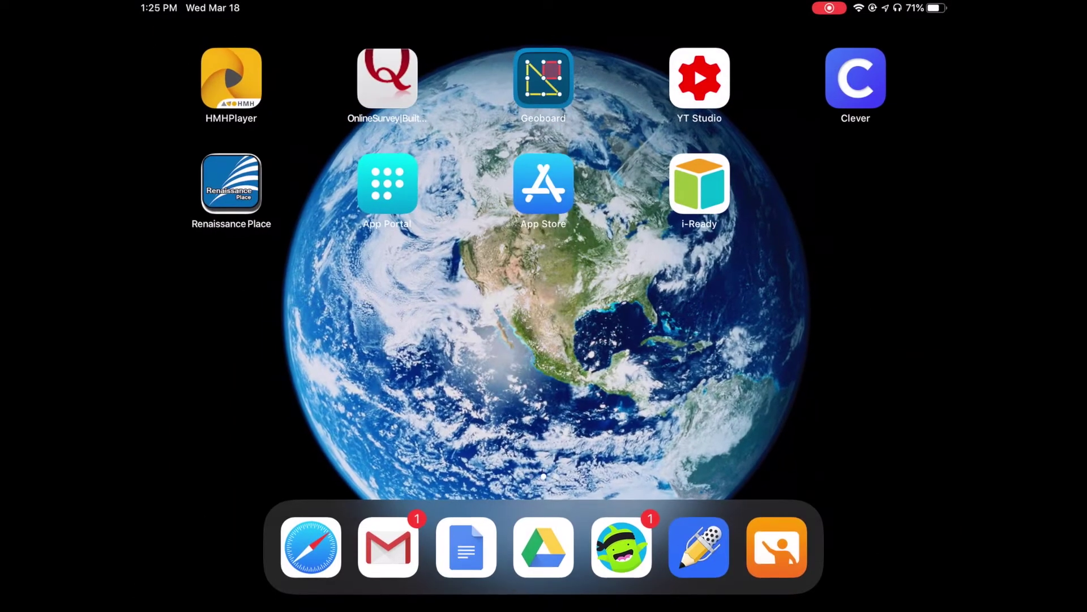
click(311, 548)
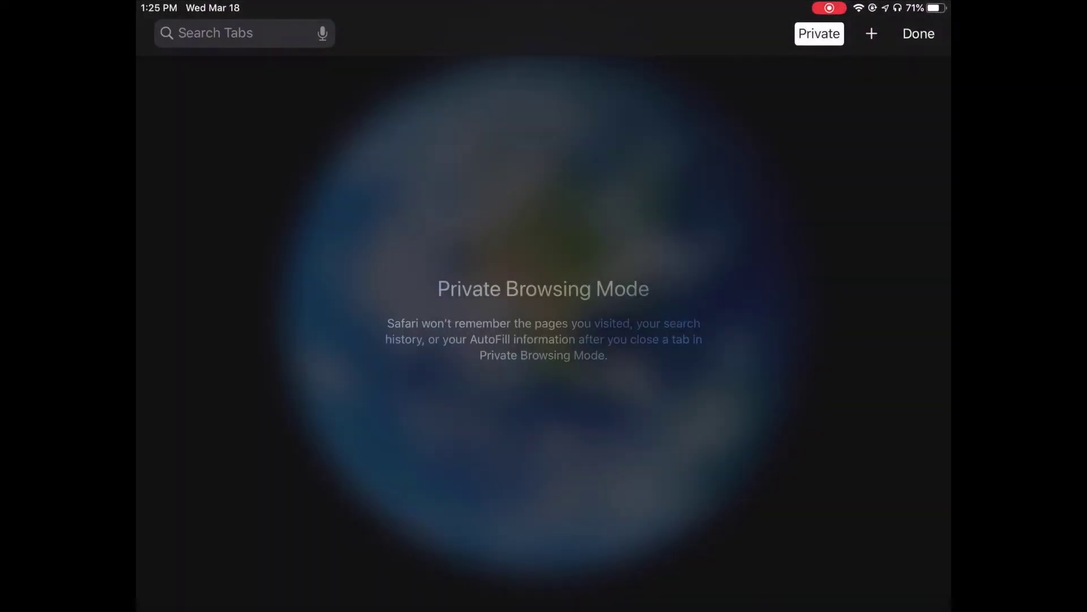
click(871, 34)
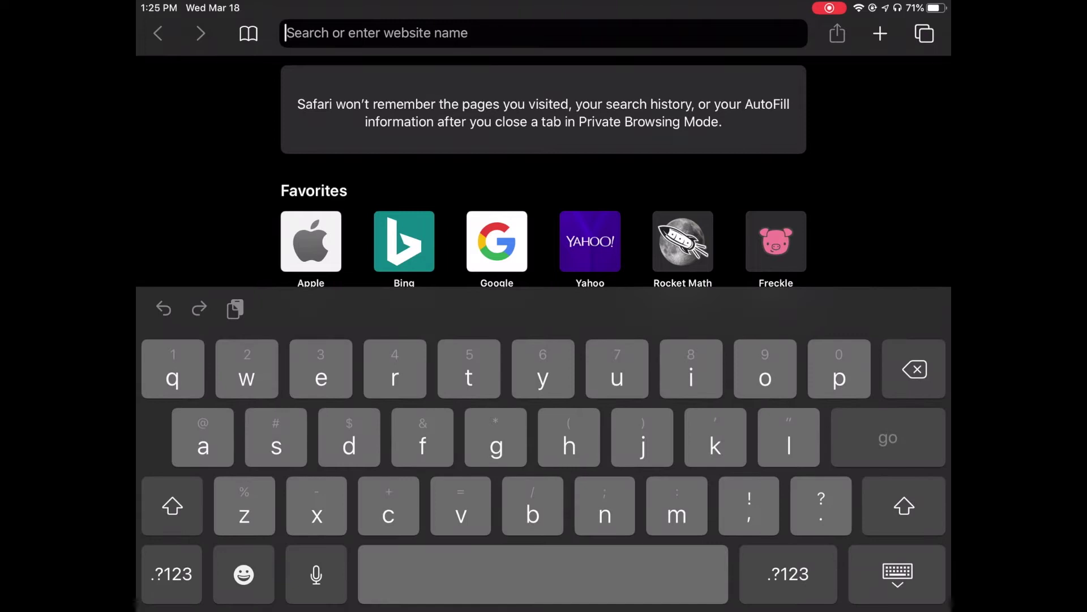
text(bit.)
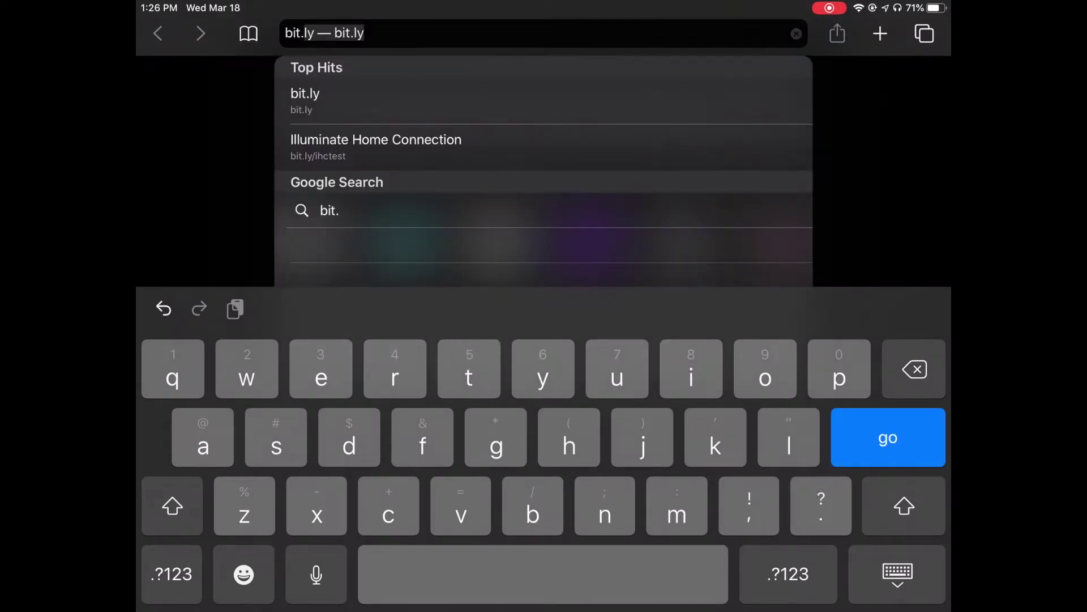
text(ly)
click(789, 574)
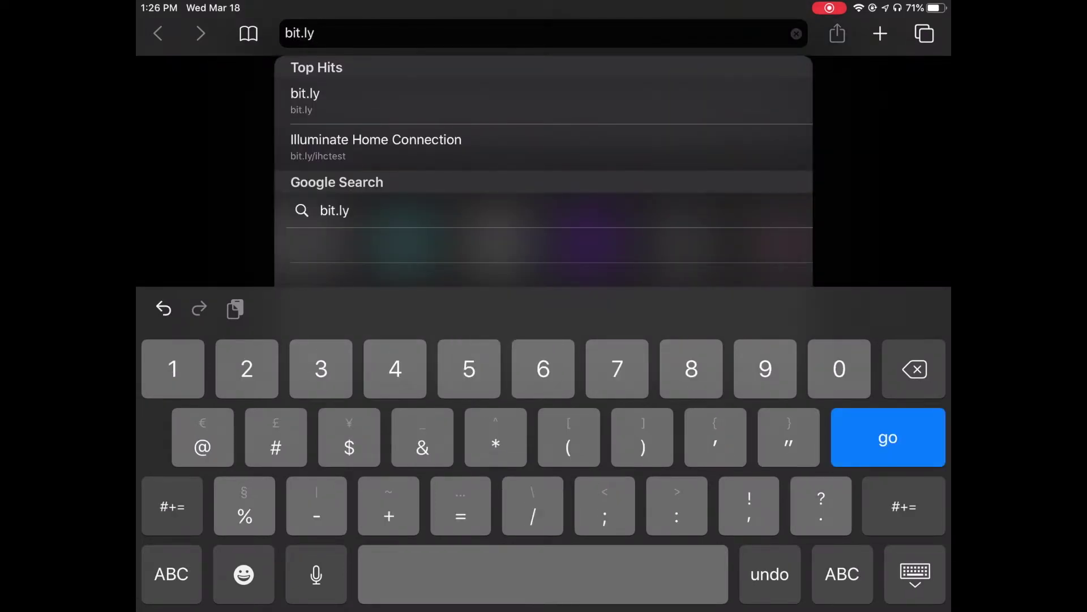
text(/seq)
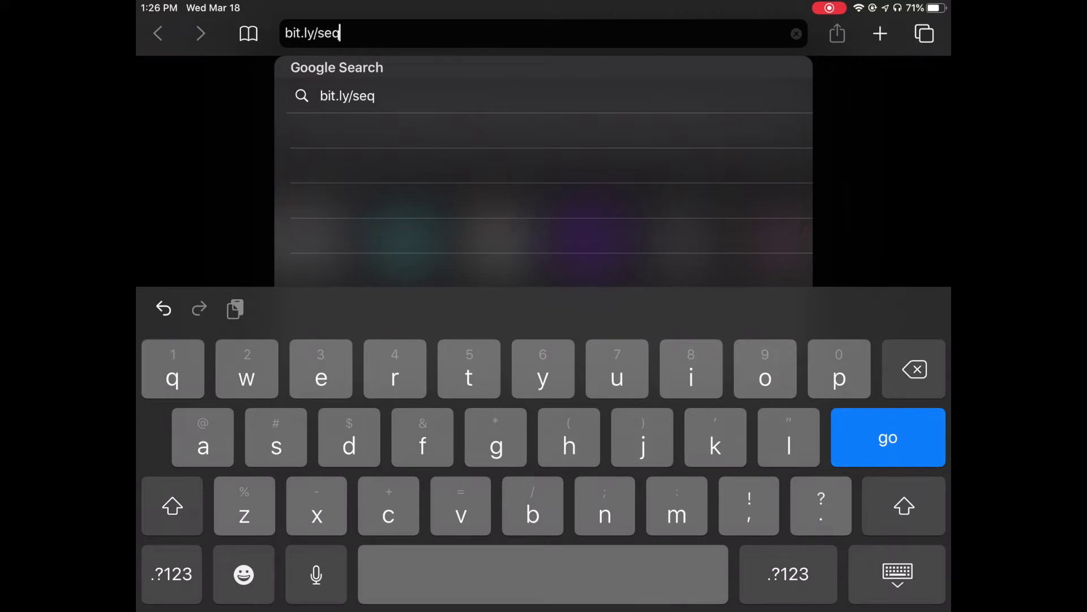
text(thirdgra)
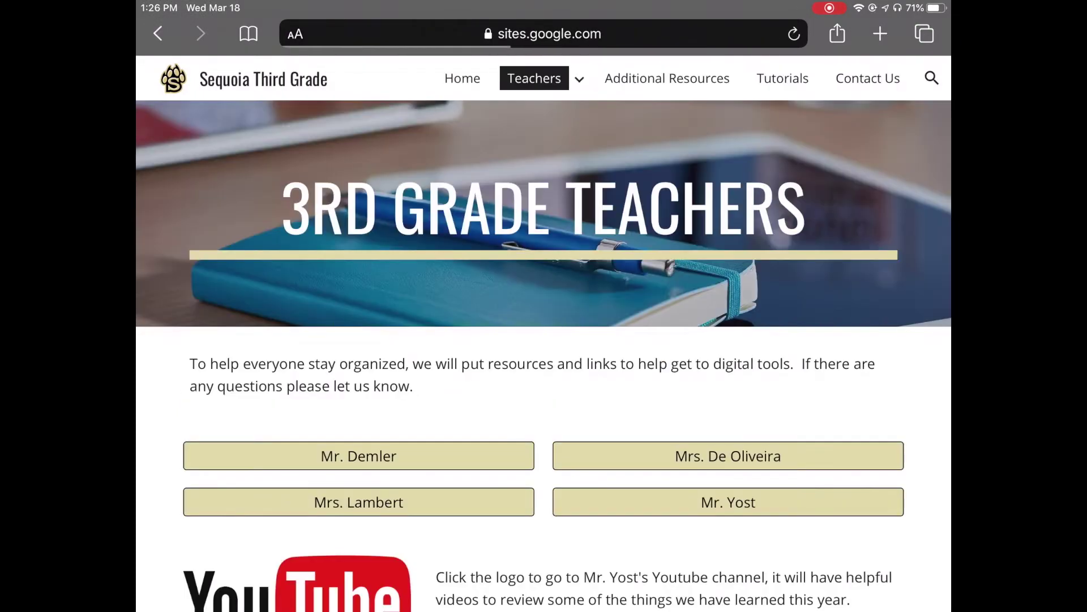
Step: Open Mr. Yost's teacher page and preview the Clever link in the Math row
click(729, 503)
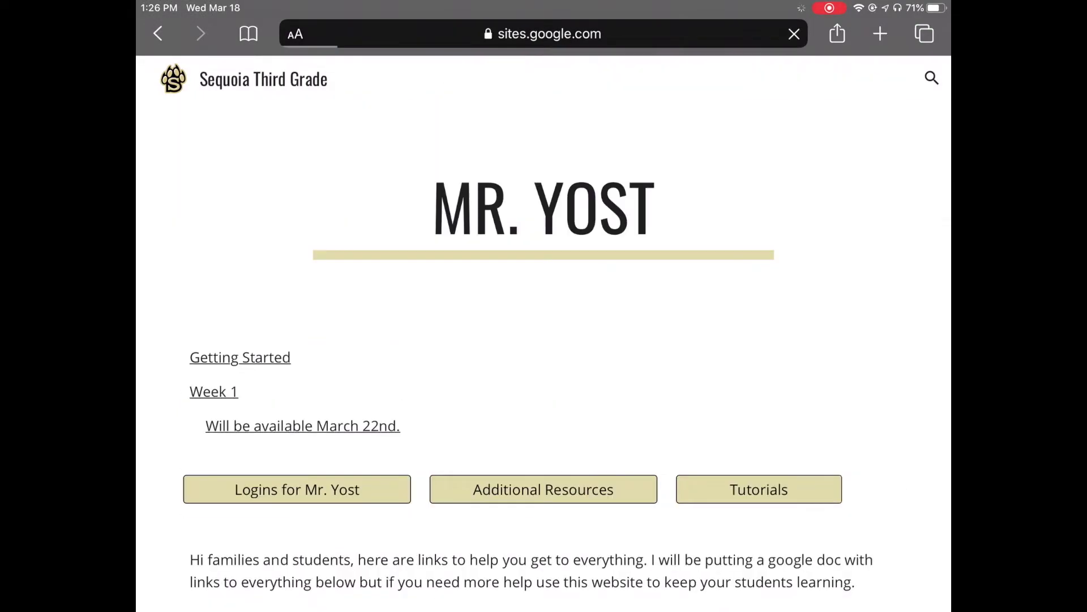
scroll(545, 339, down, 5)
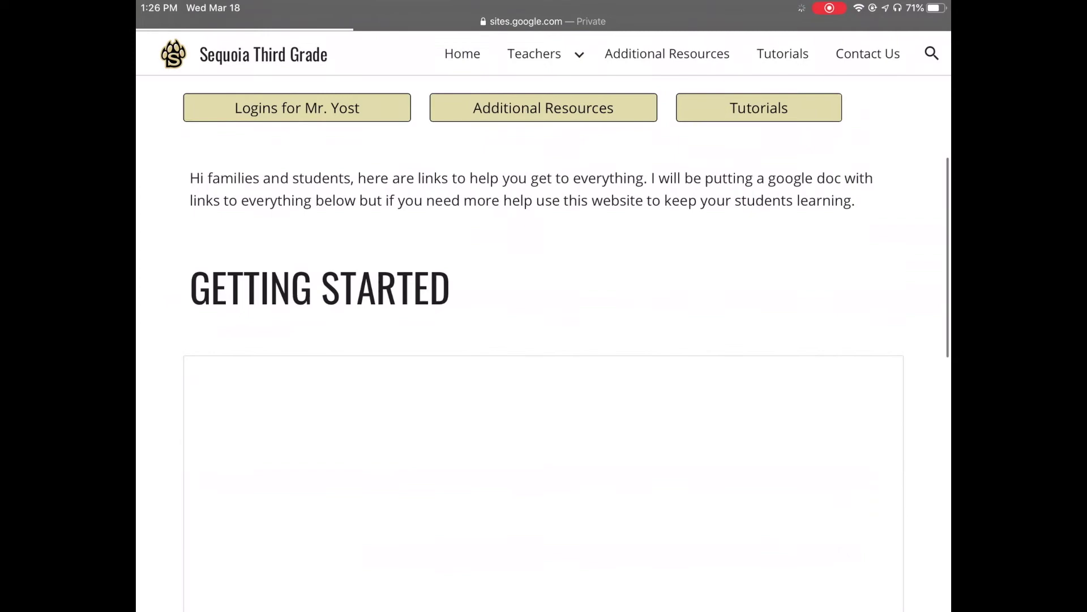
scroll(544, 340, down, 2)
scroll(544, 341, down, 2)
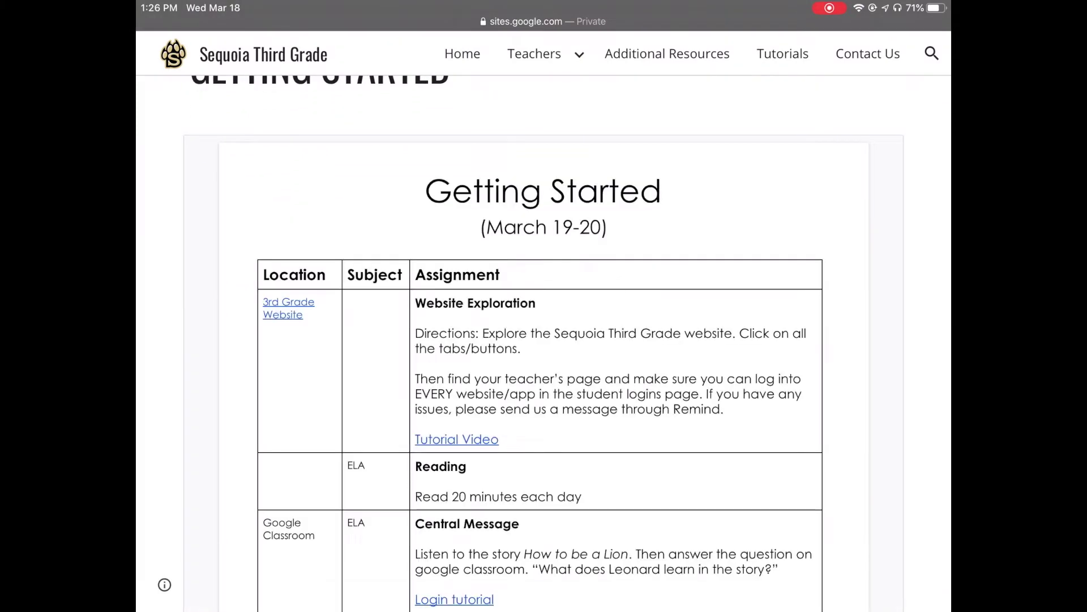
scroll(544, 339, down, 1)
scroll(544, 340, down, 2)
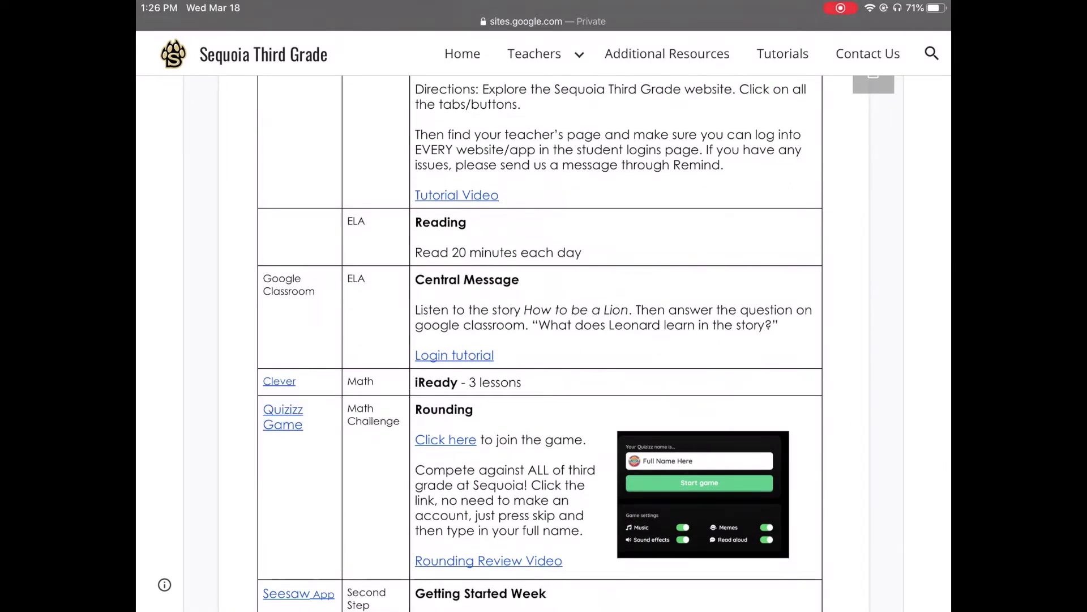
click(278, 381)
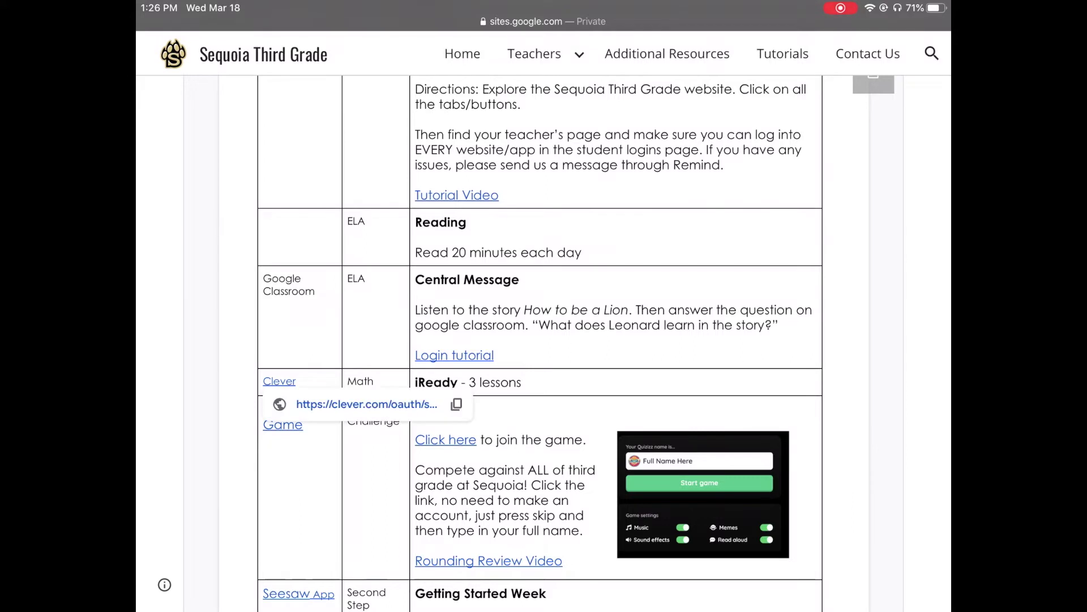
scroll(541, 348, up, 1)
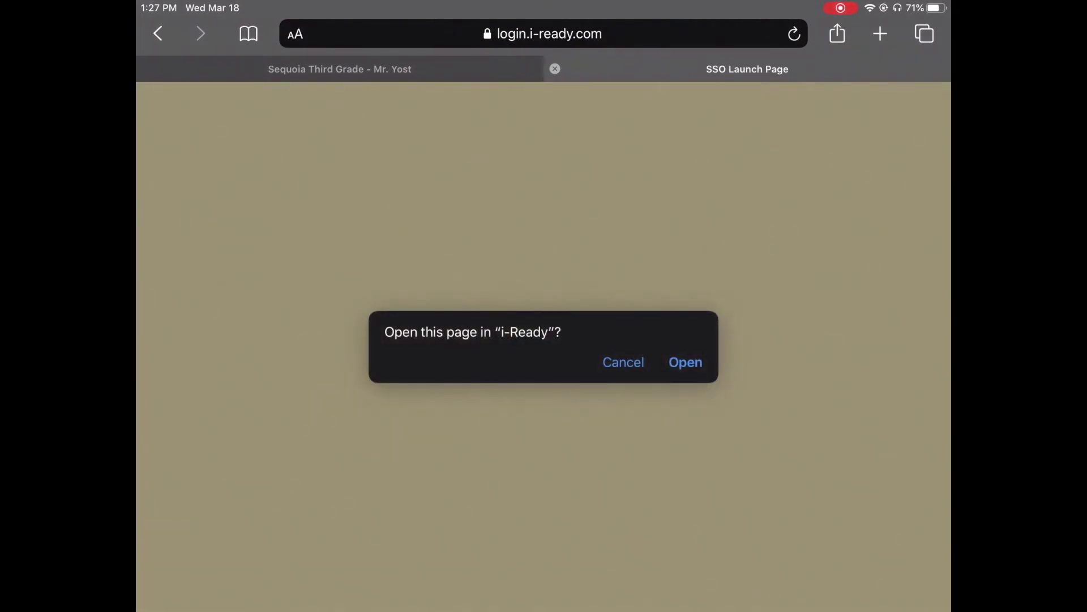
Step: Confirm opening the page in the i-Ready app to reach My Path
click(686, 363)
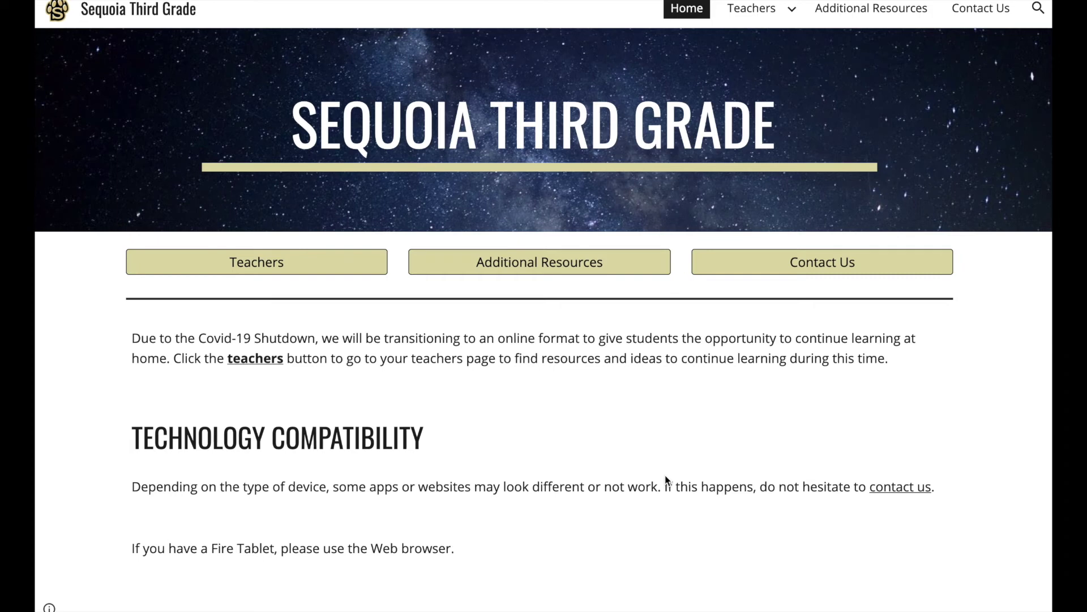
Step: Go via 3rd Grade Teachers to Mr. Yost's page and follow the Clever login link
click(267, 260)
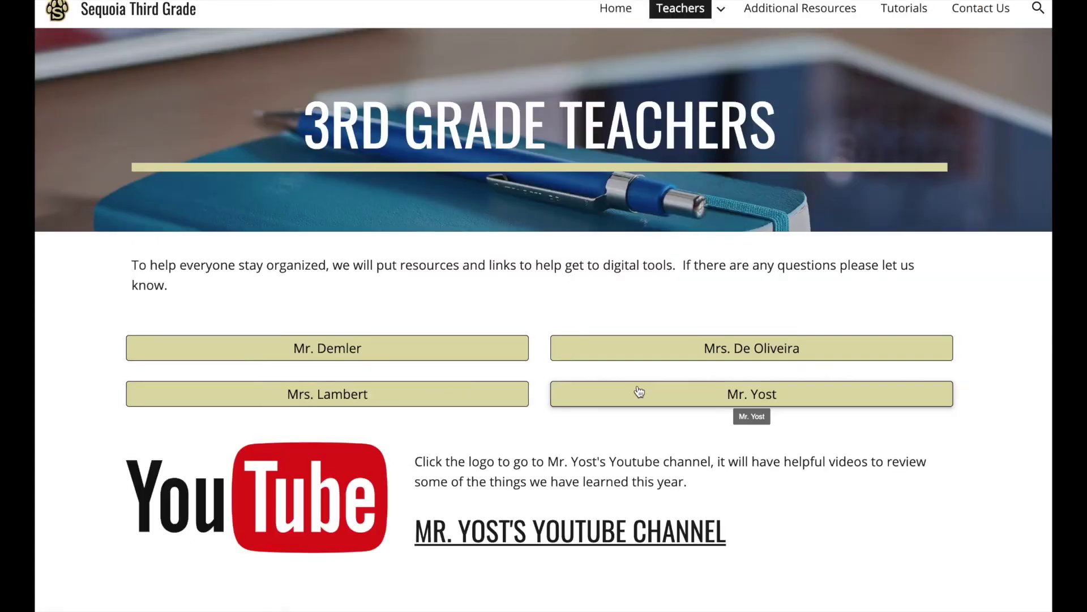
click(723, 390)
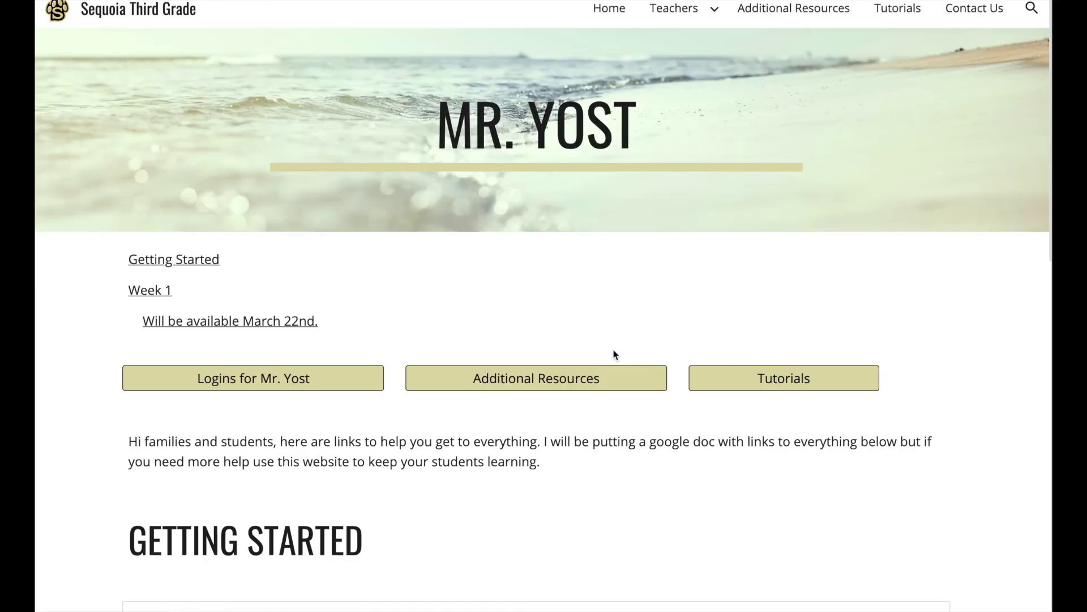
scroll(961, 429, down, 2)
scroll(977, 427, down, 2)
scroll(977, 427, down, 2)
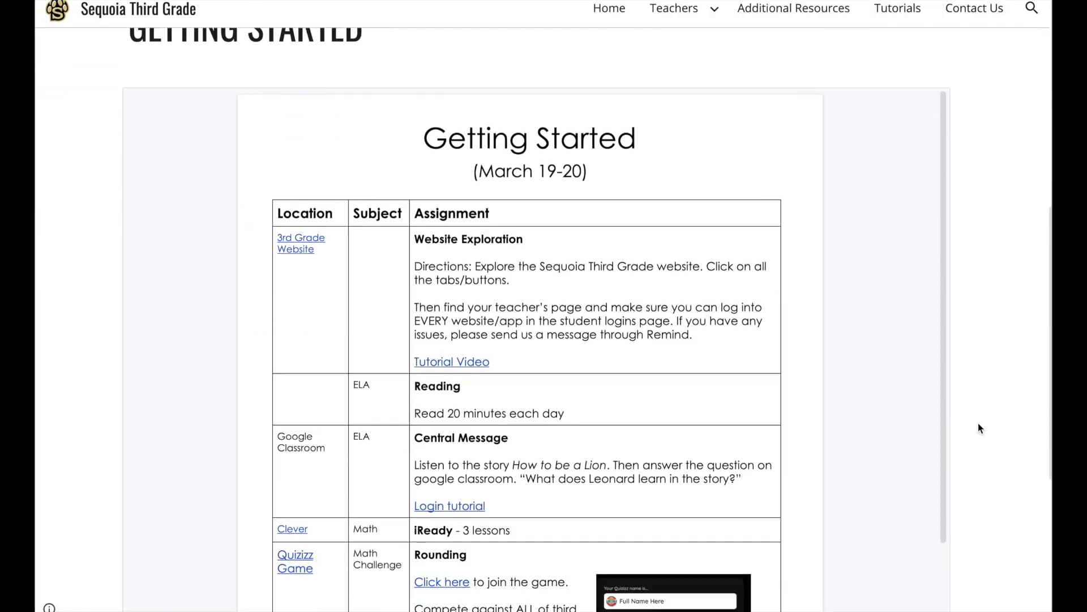
scroll(979, 428, down, 2)
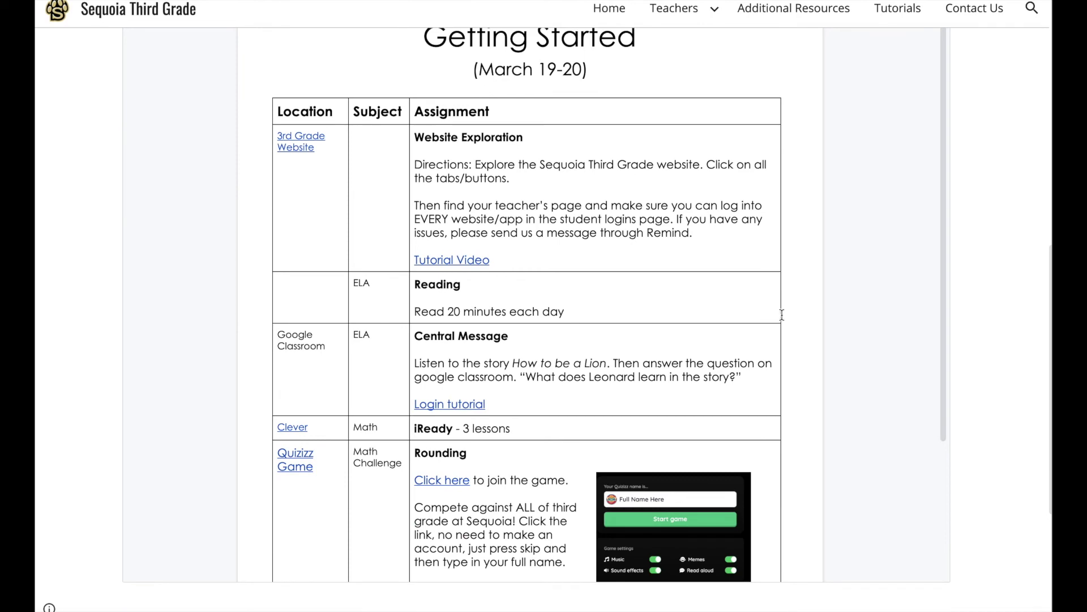
click(301, 428)
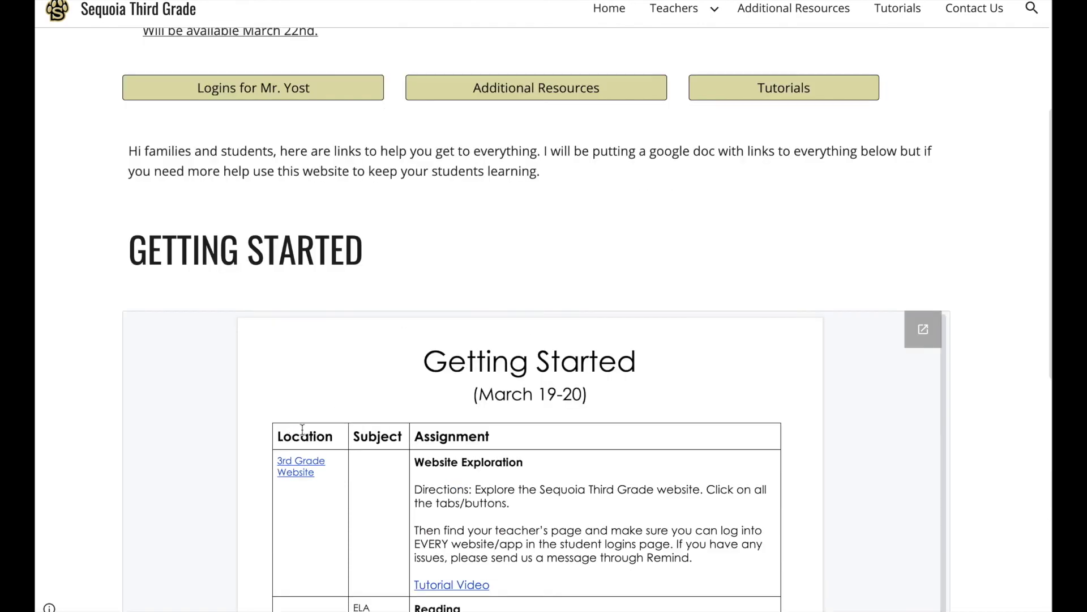
scroll(999, 389, down, 3)
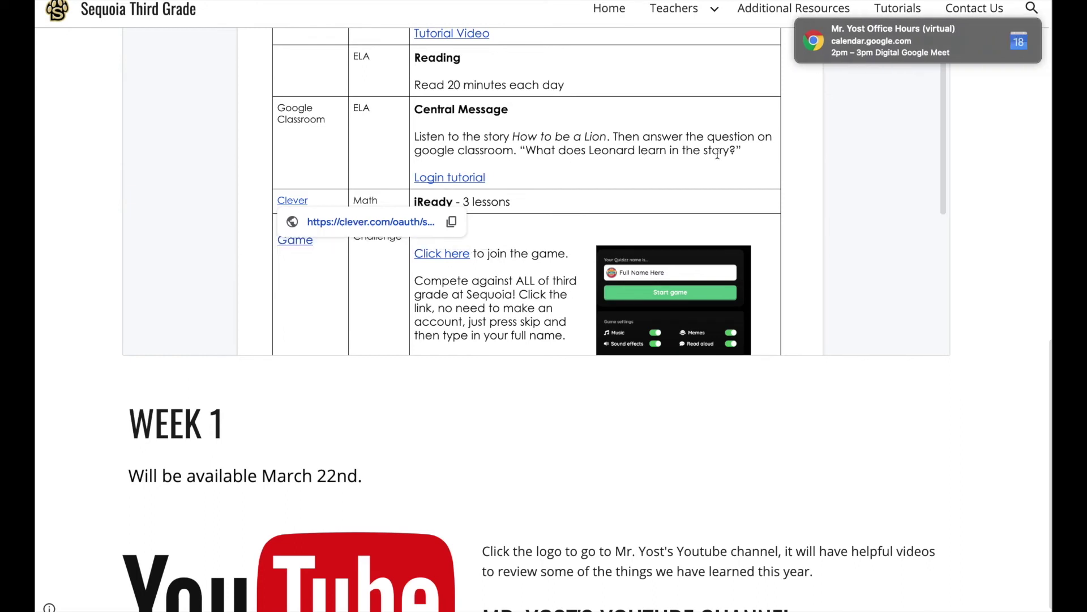
click(374, 222)
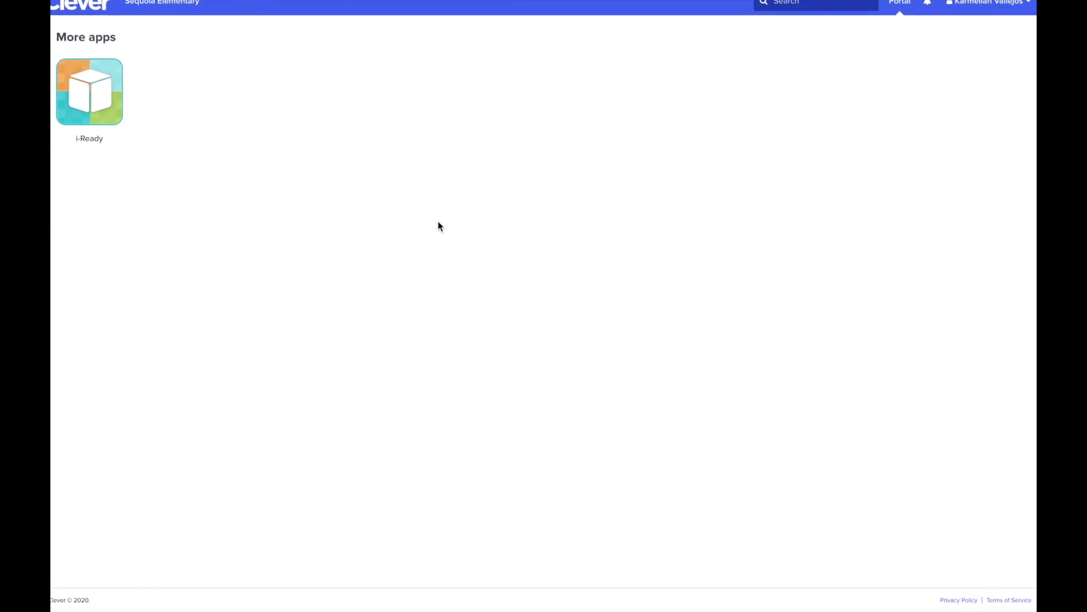
Step: Launch the i-Ready tile under More apps in the Clever portal
click(85, 113)
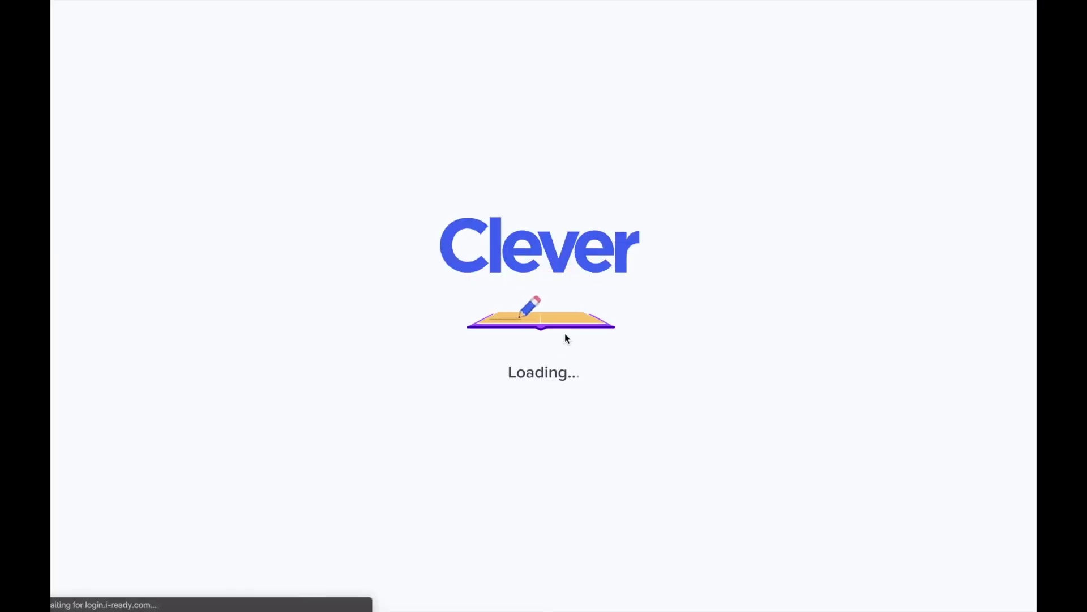